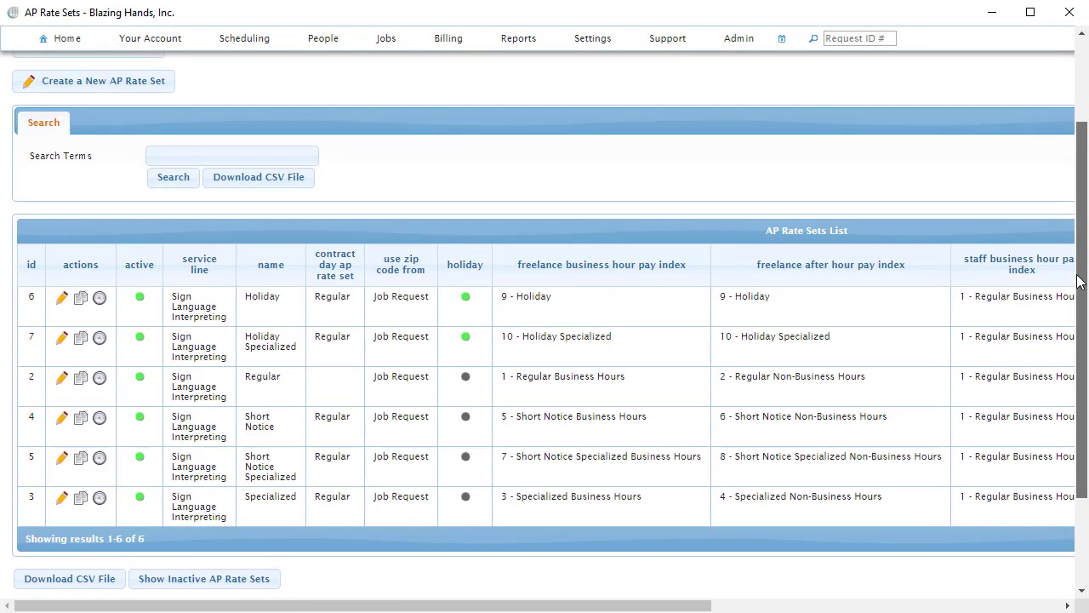
Create a new AP rate set and enter "Electrical Work" as its name
drag(1079, 281, 1074, 198)
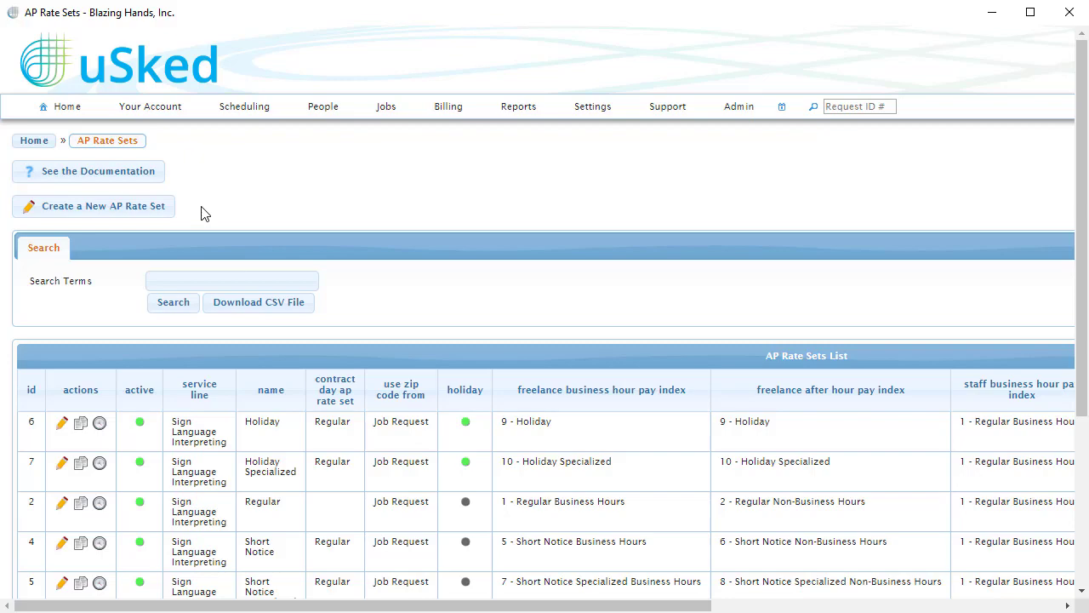
click(161, 209)
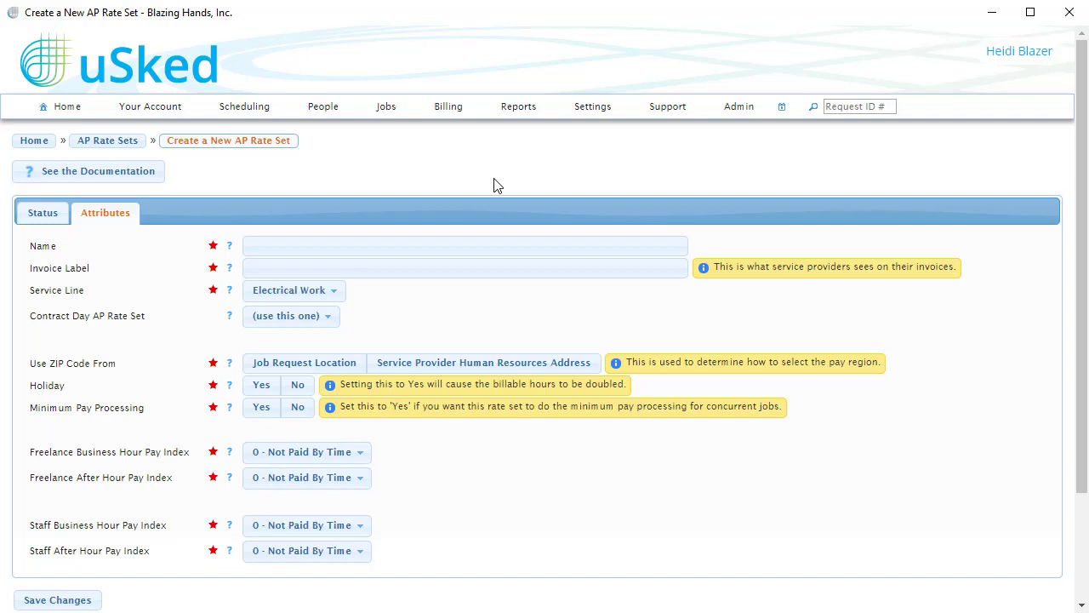
click(435, 247)
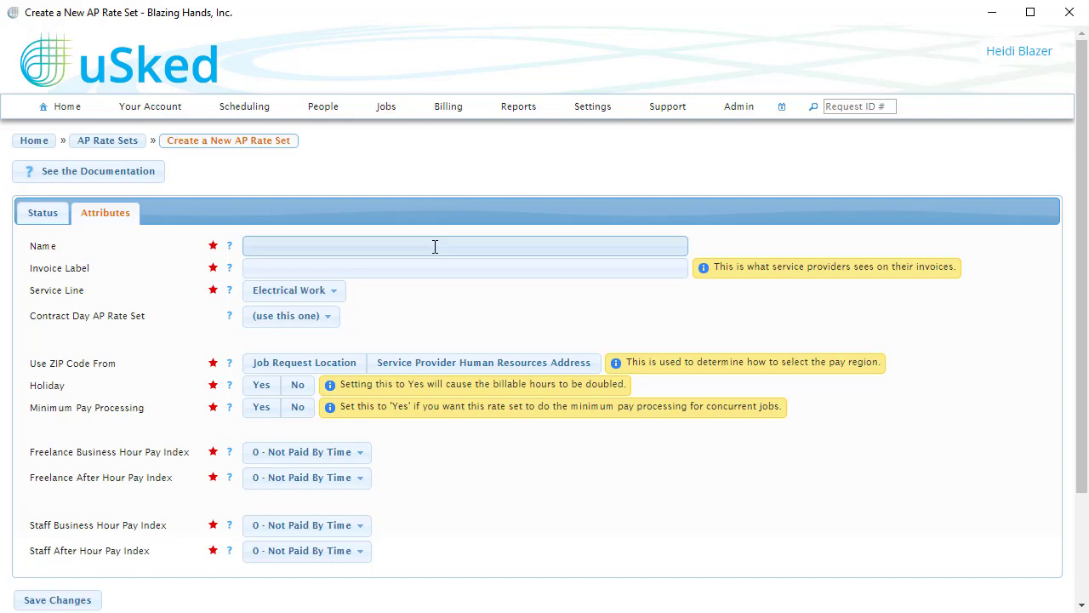
click(435, 247)
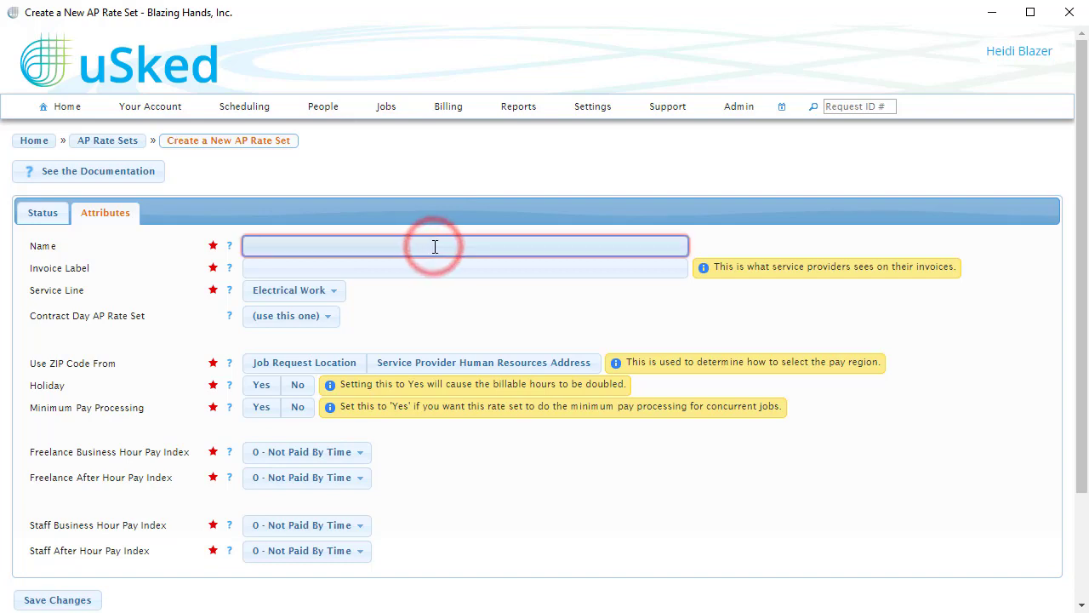
text(El)
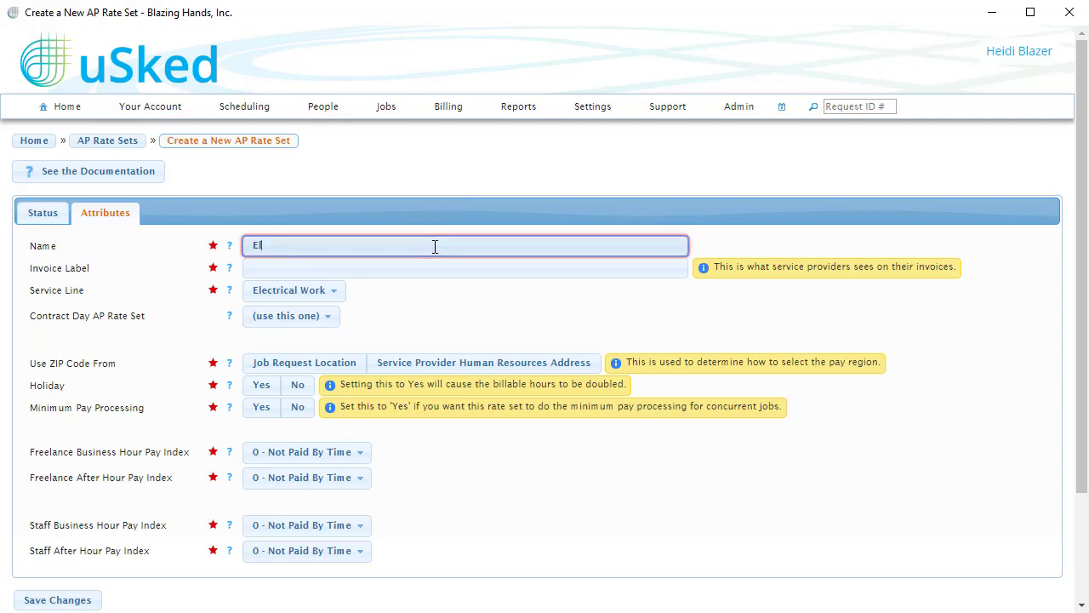
text(ectrical Work)
click(492, 299)
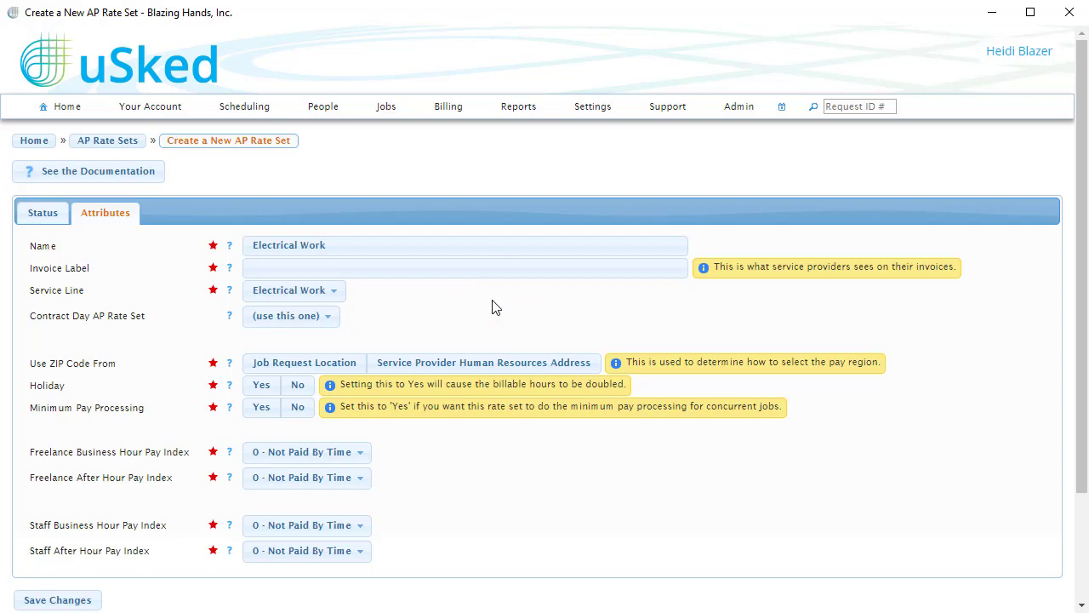
Enter EW2019 as the rate set's invoice label and choose Electrical Work as its service line
click(448, 269)
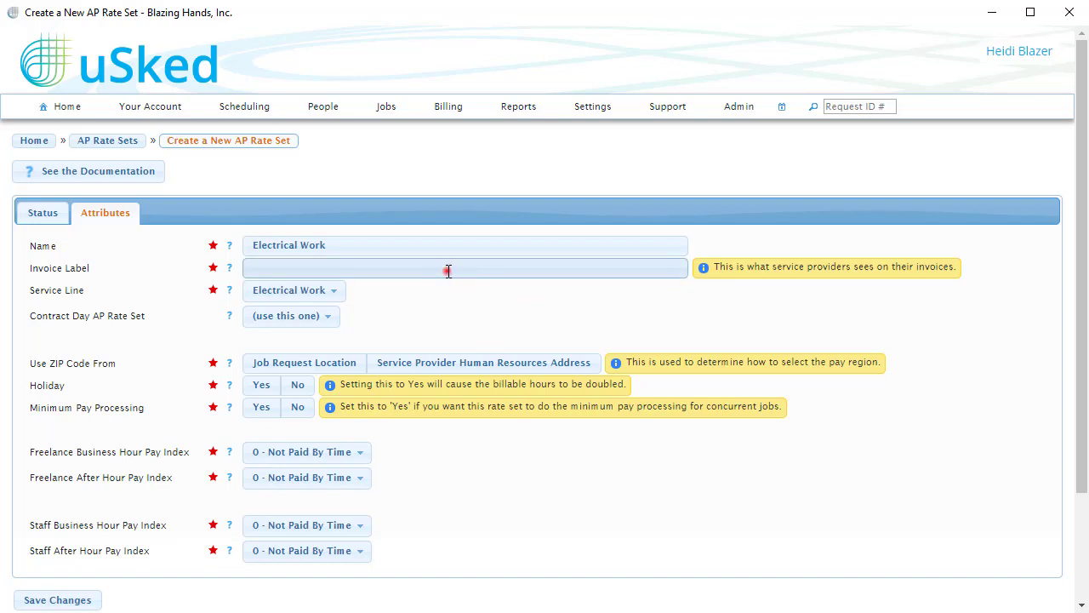
click(448, 269)
text(EW2019)
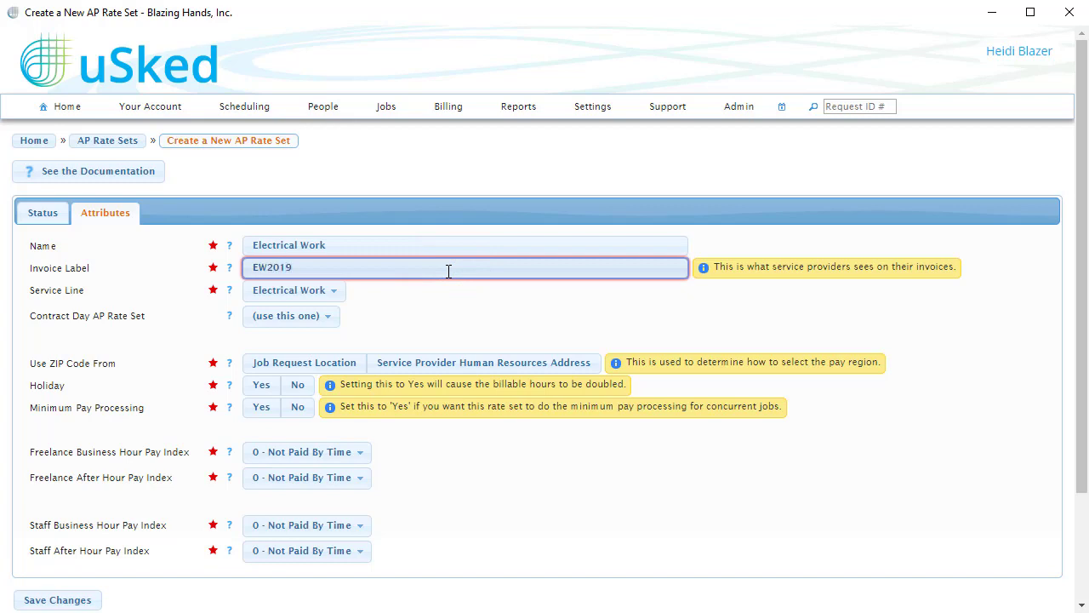
click(478, 310)
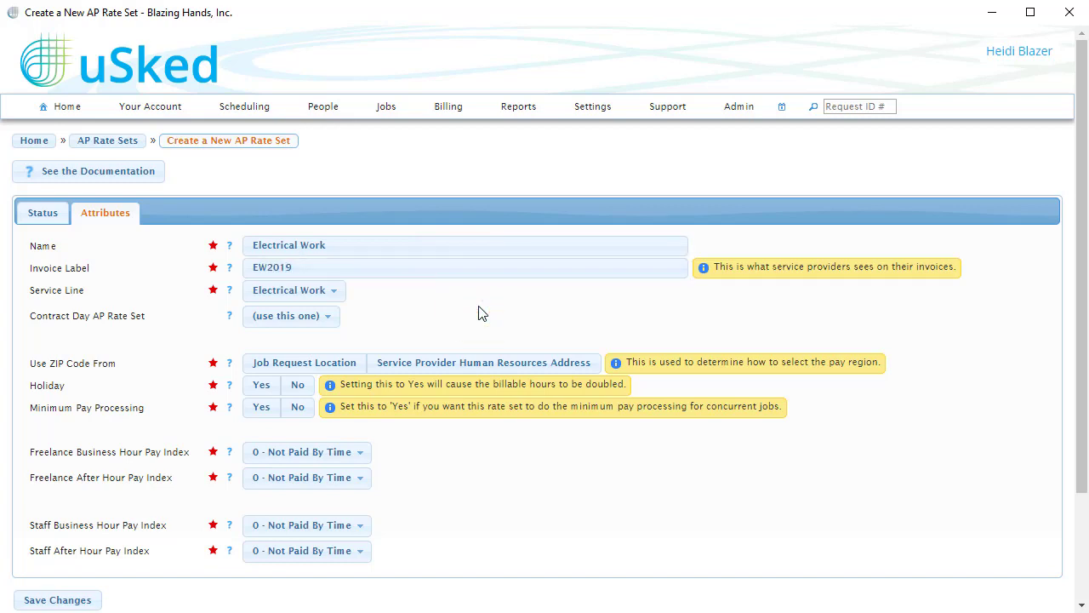
click(334, 292)
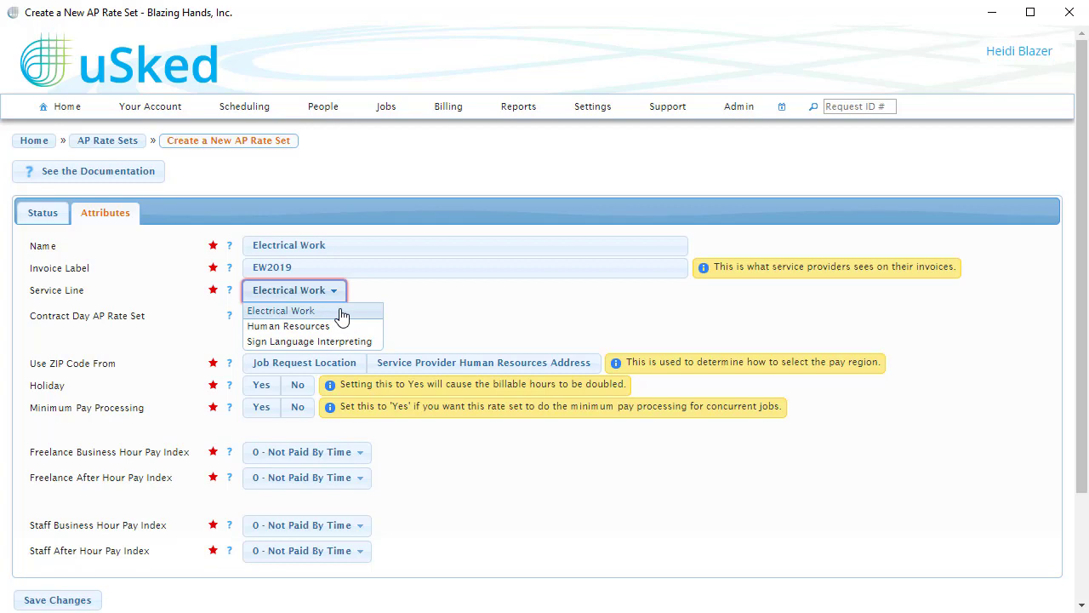
click(340, 312)
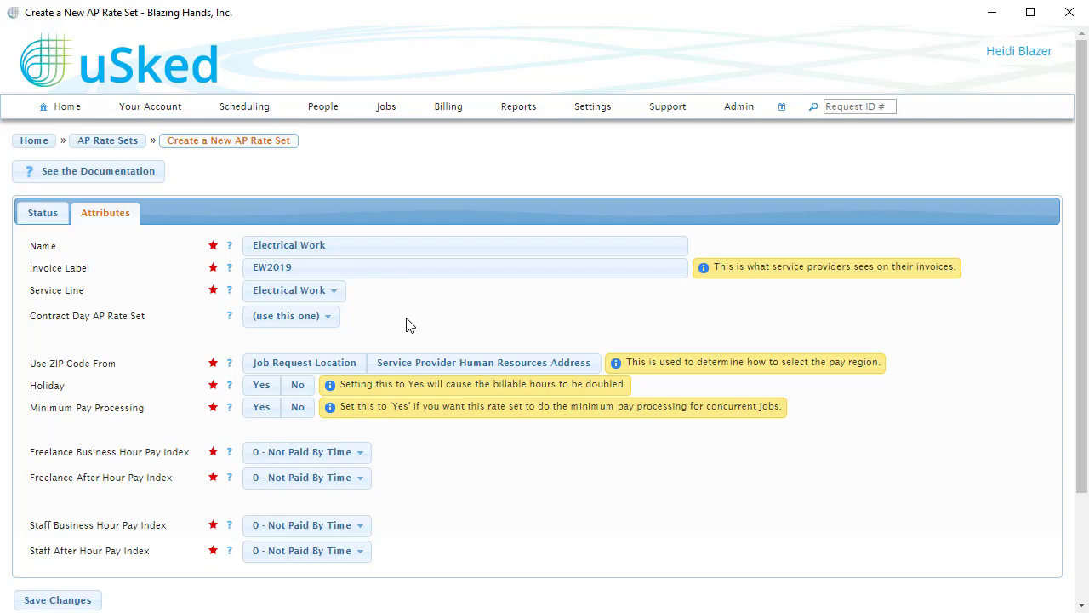
Take the ZIP code from the Job Request Location, and set both Holiday and Minimum Pay Processing to No
click(316, 366)
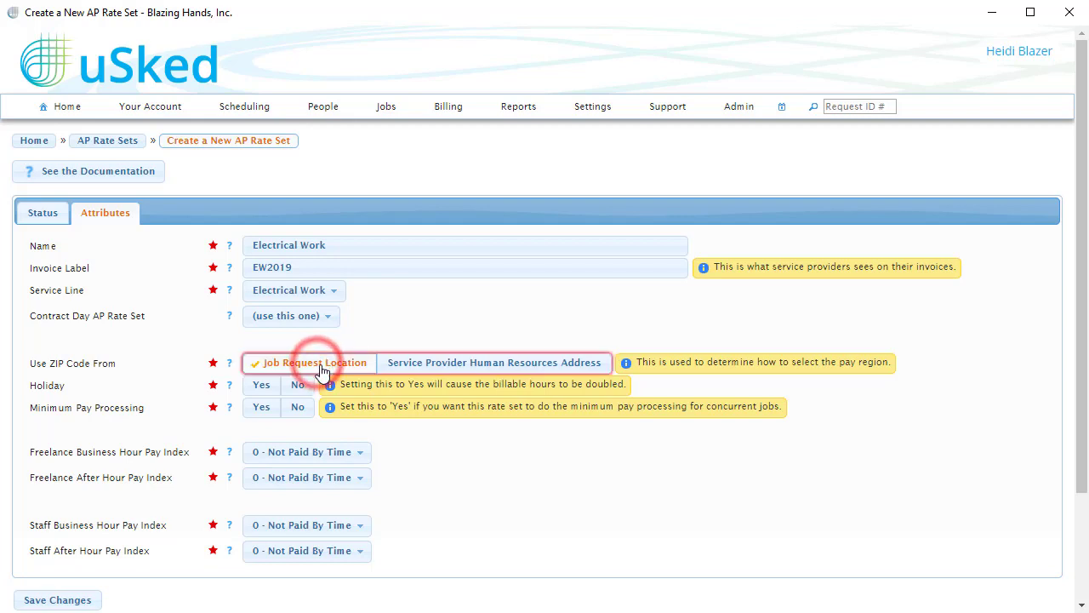
click(460, 482)
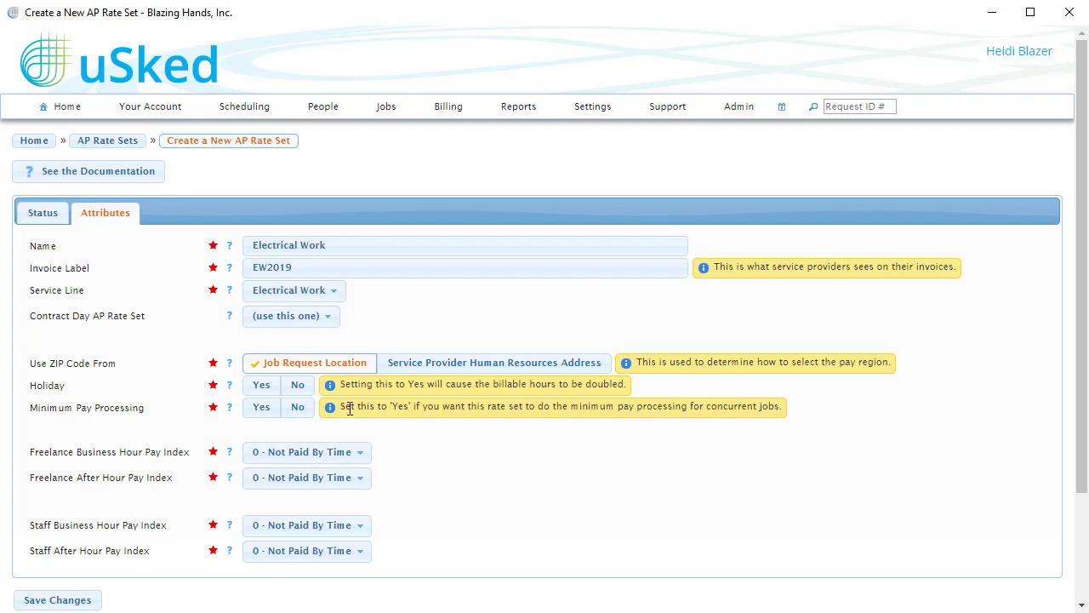
click(300, 387)
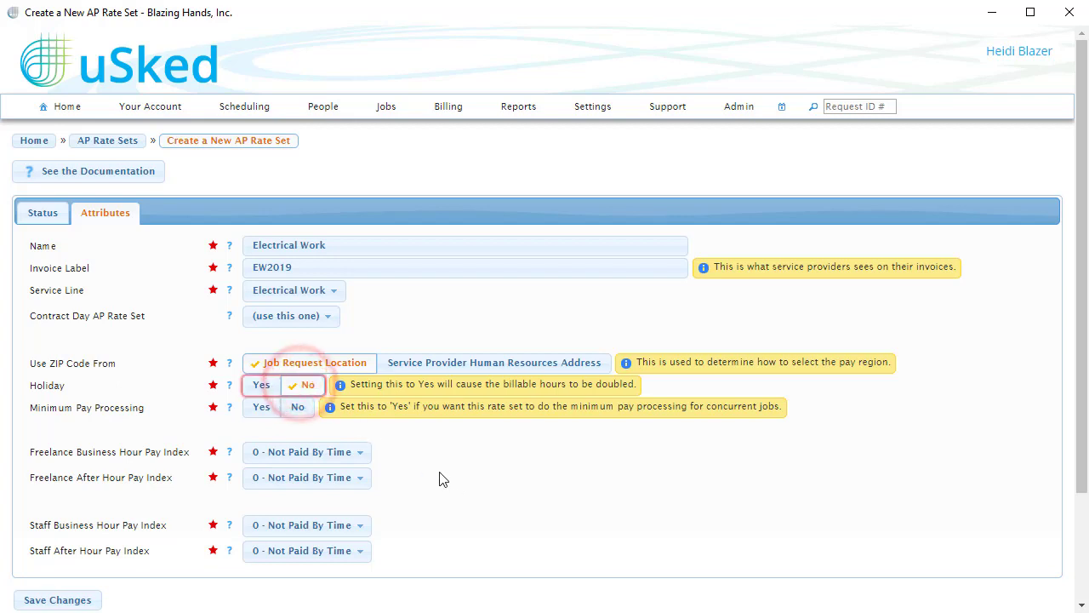
click(299, 408)
click(464, 483)
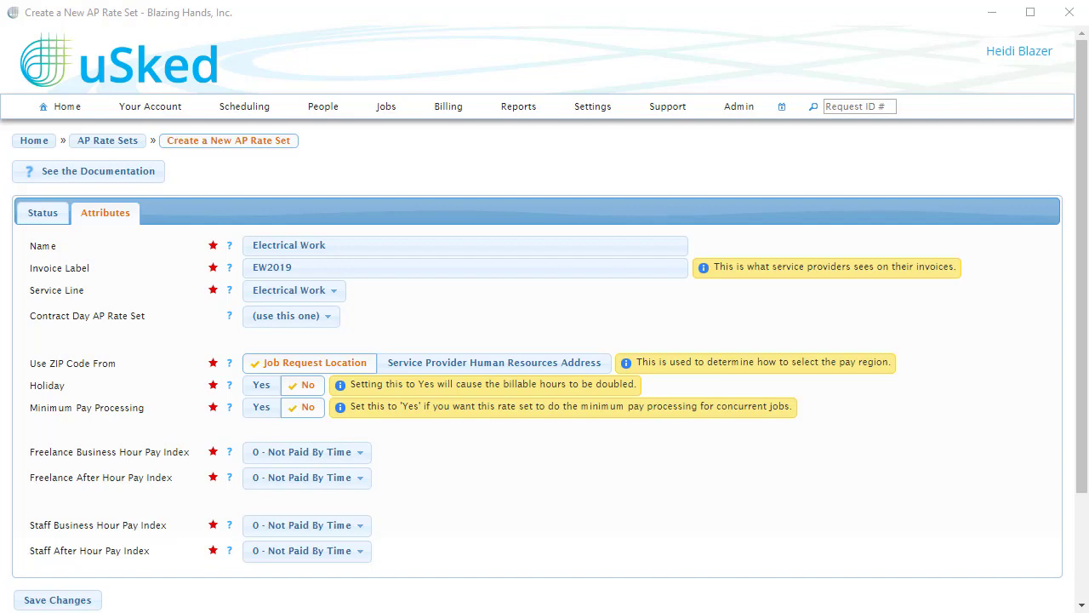
Set the freelance pay indexes to 1 - Regular Business Hours for business hours and 2 - Regular Non-Business Hours for after hours
click(360, 457)
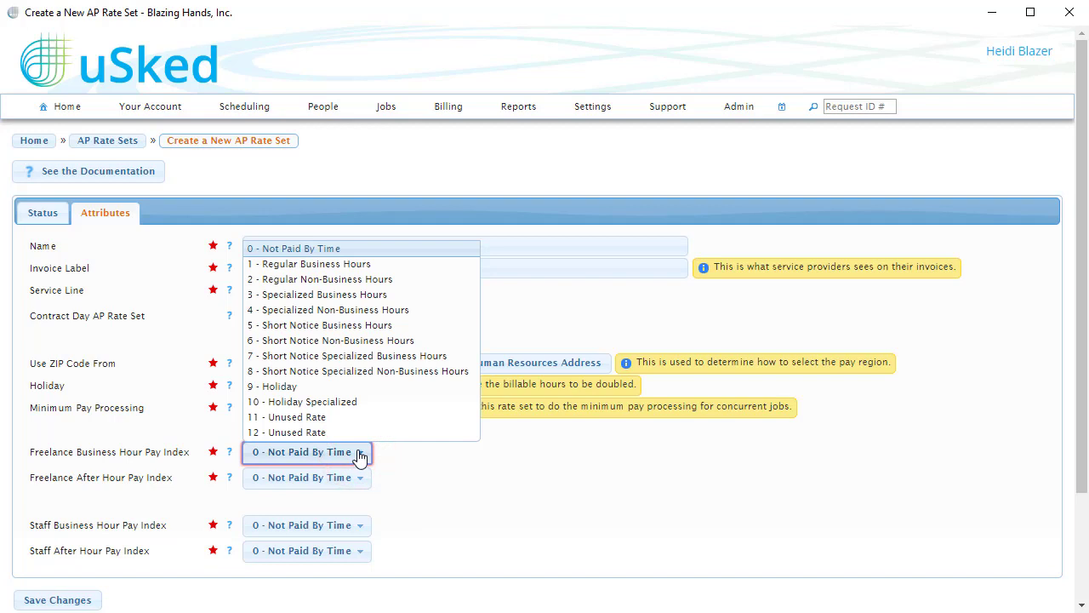
click(360, 266)
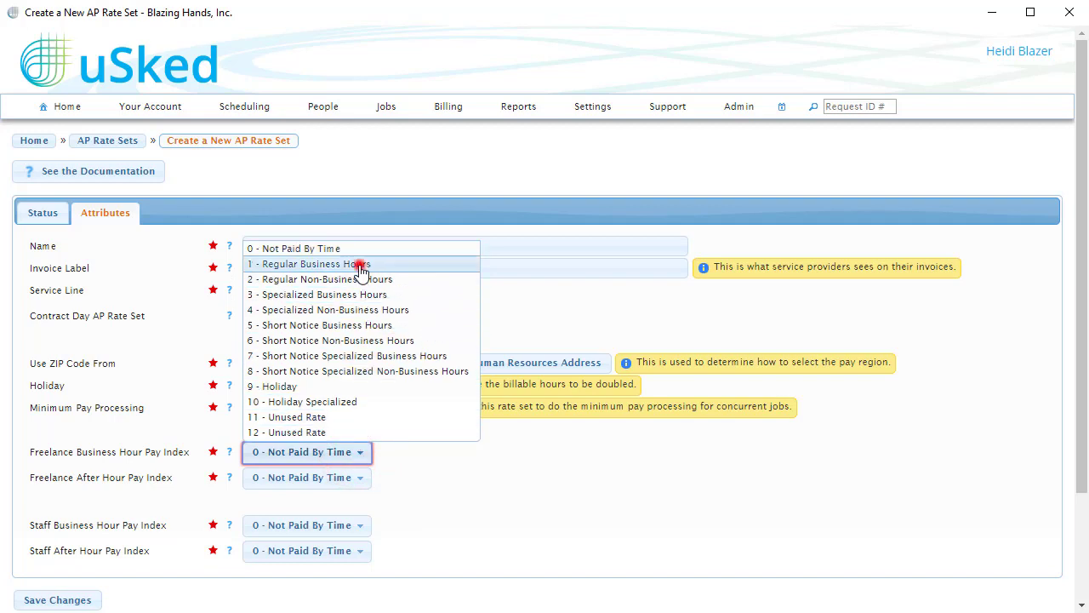
click(343, 477)
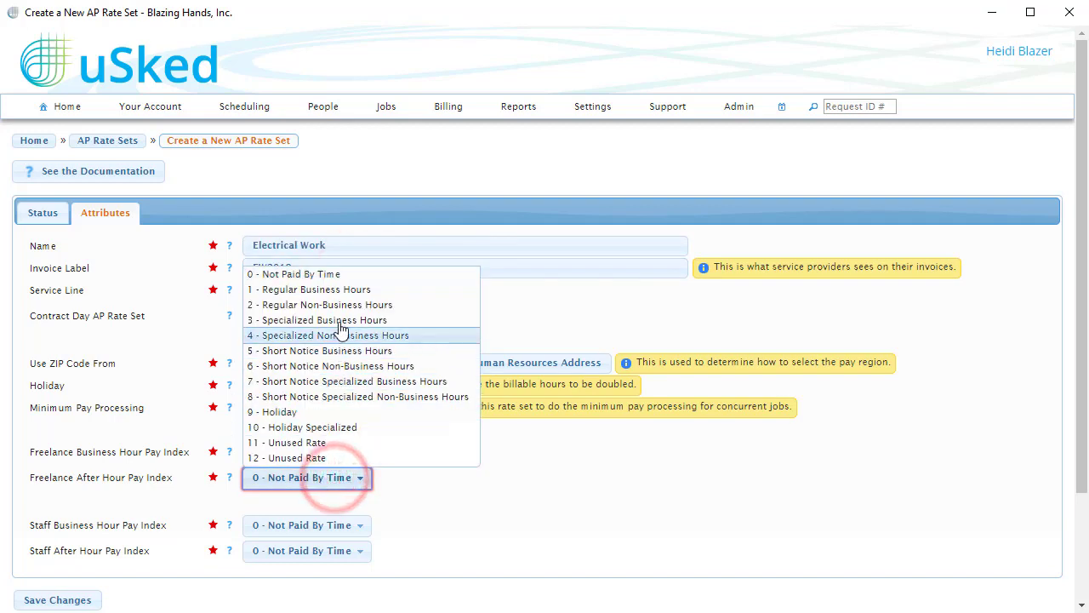
click(345, 304)
Set the staff pay indexes to 1 - Regular Business Hours for business hours and 2 - Regular Non-Business Hours for after hours
click(327, 525)
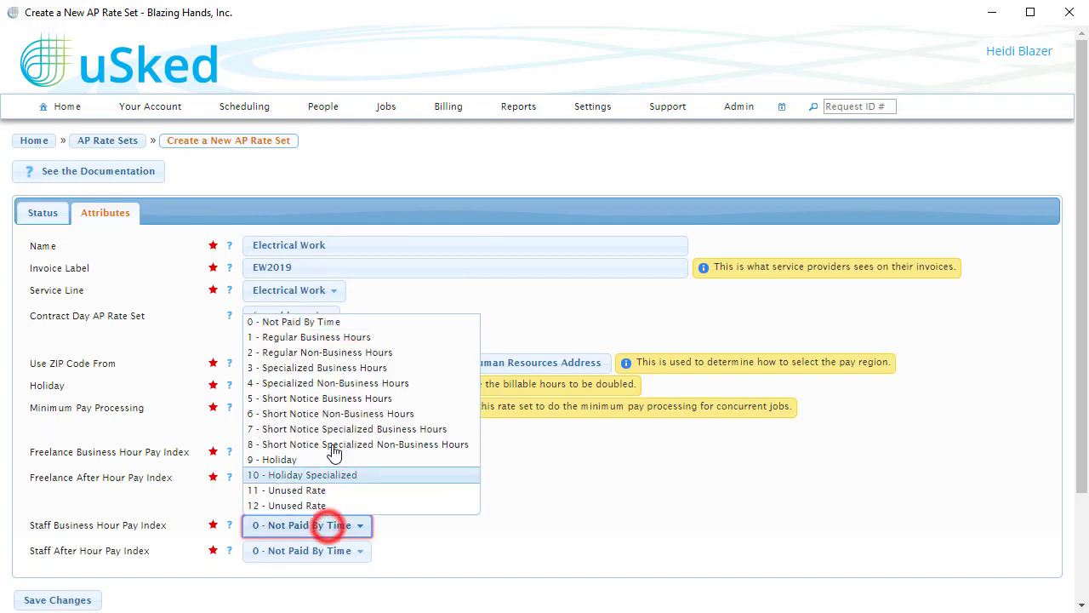
click(331, 337)
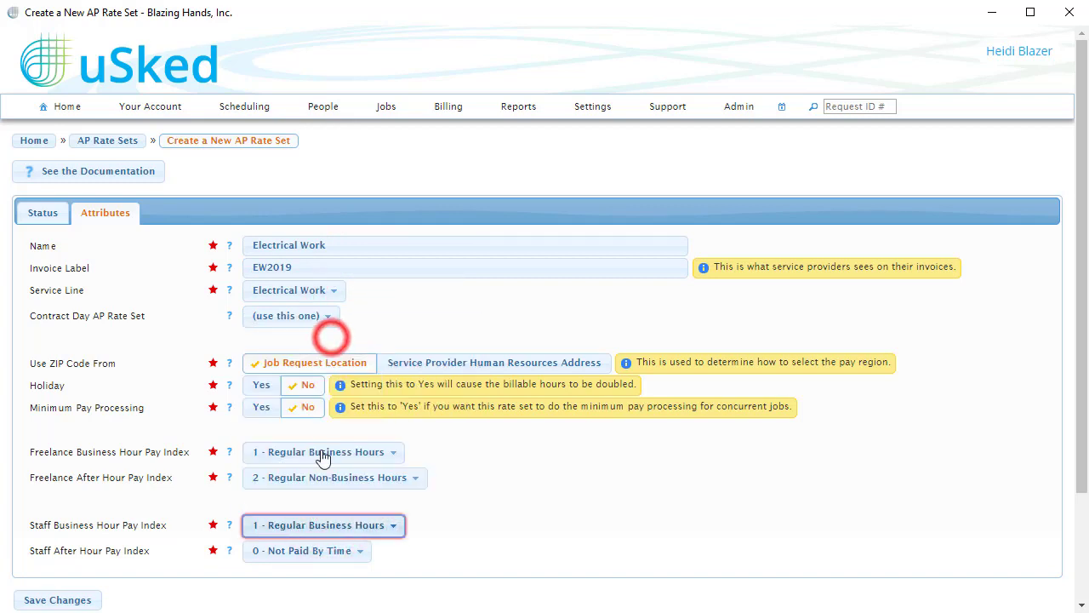
click(358, 562)
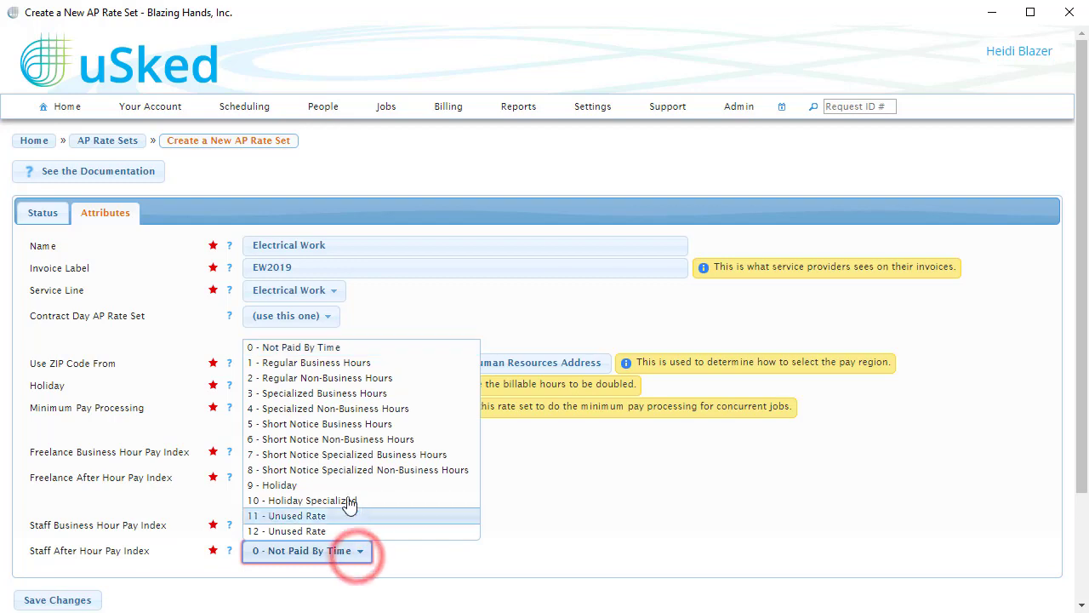
click(379, 379)
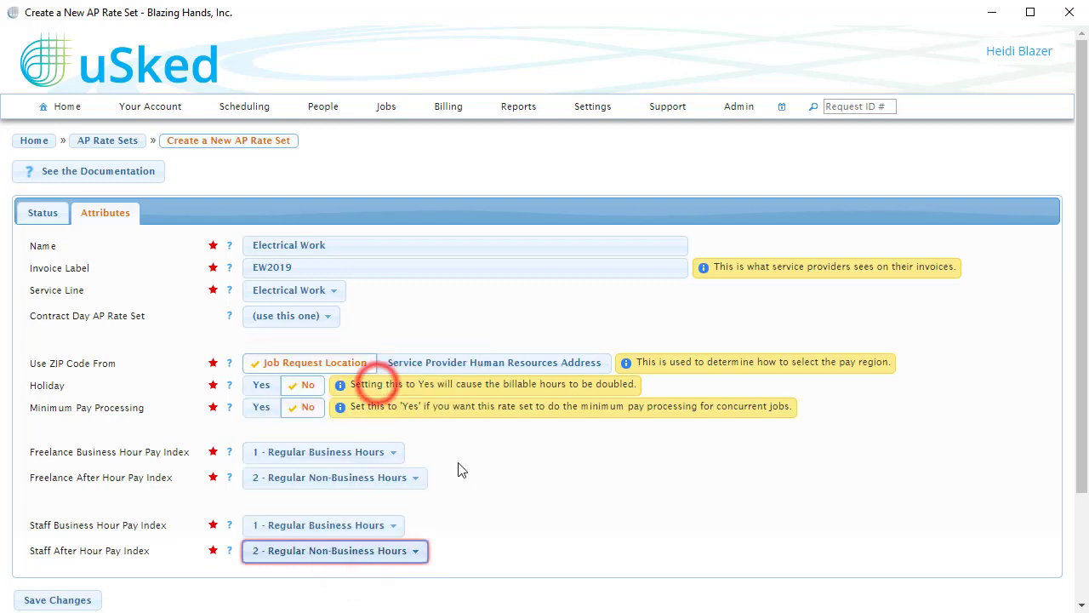
click(576, 523)
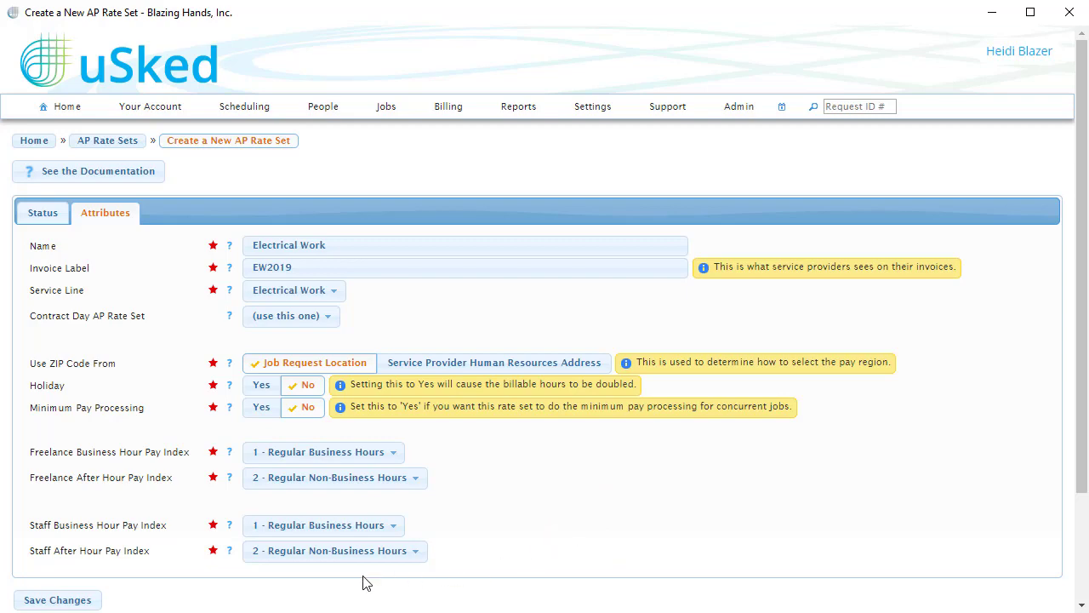
Save the new AP rate set and check its entry in the AP rate sets list
click(96, 603)
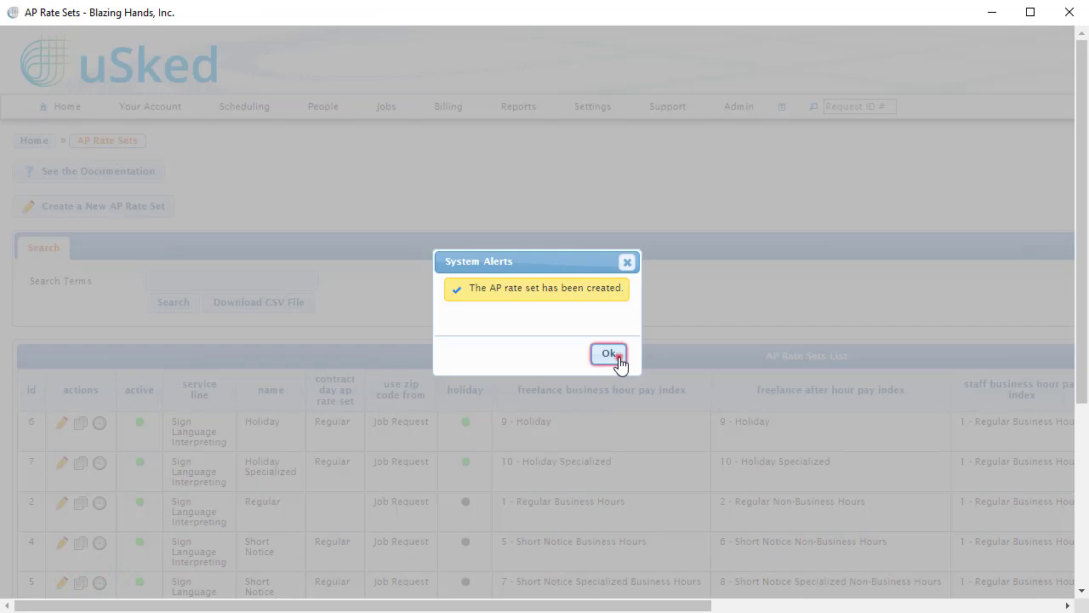
click(618, 361)
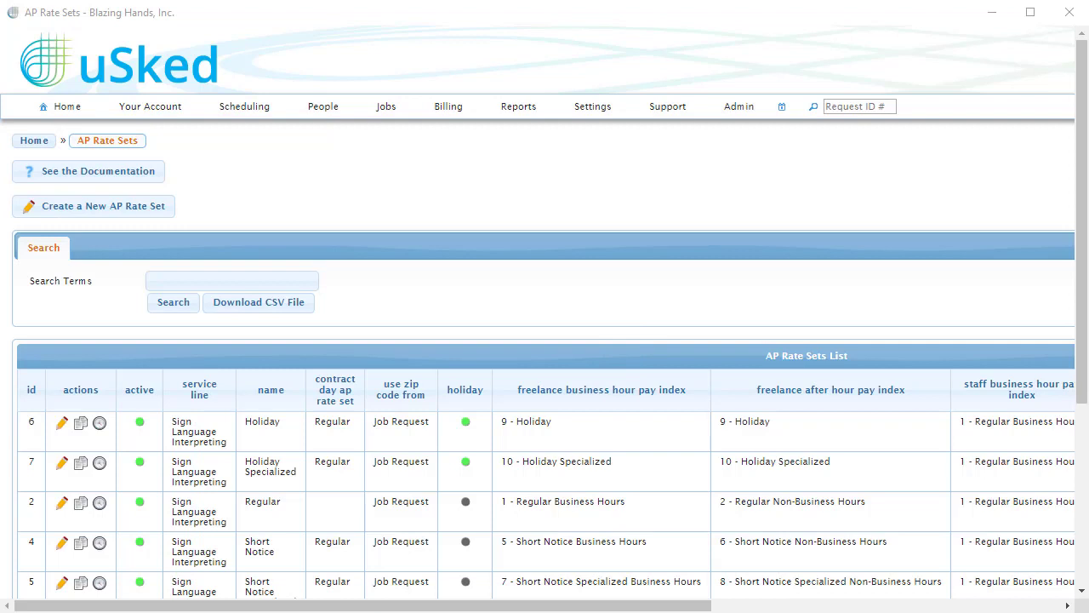
drag(1079, 361, 1085, 446)
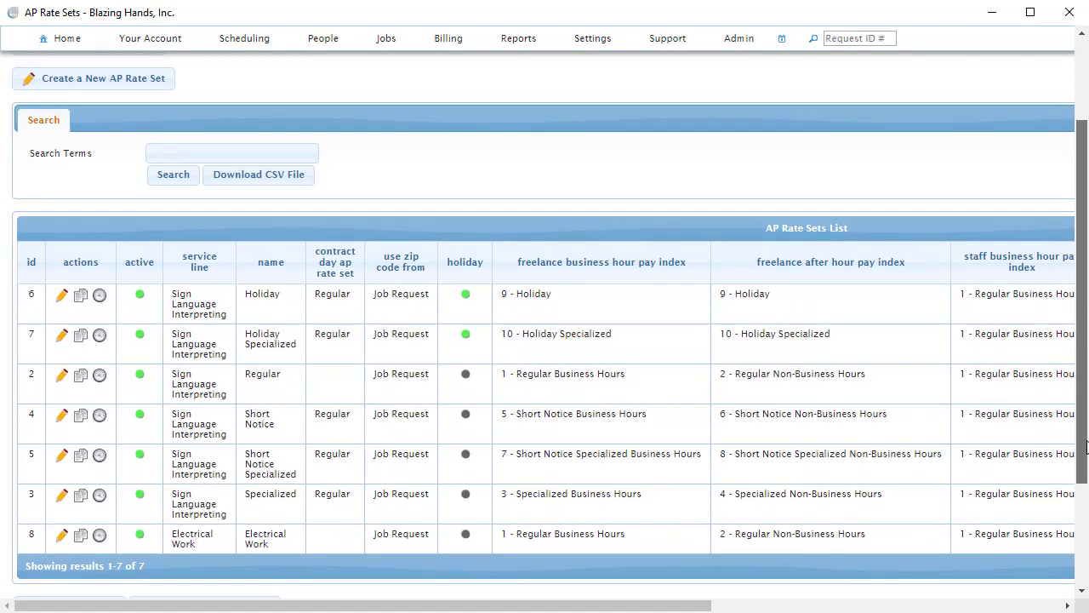
scroll(1085, 383, up, 2)
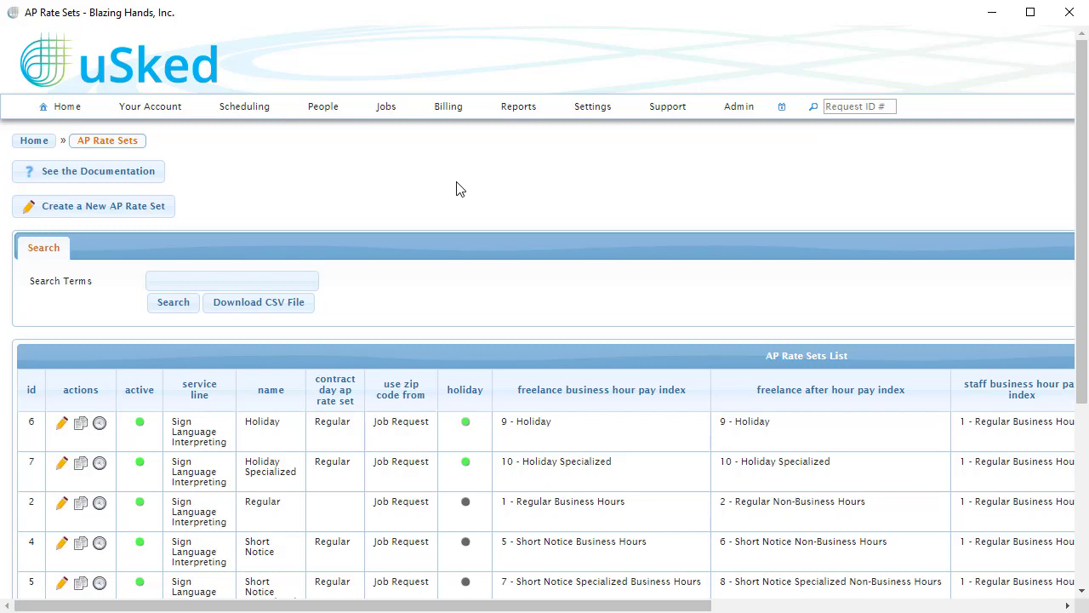
Open the Freelance Pay paperwork of the Sign Language Interpreting service provider for updating
click(327, 117)
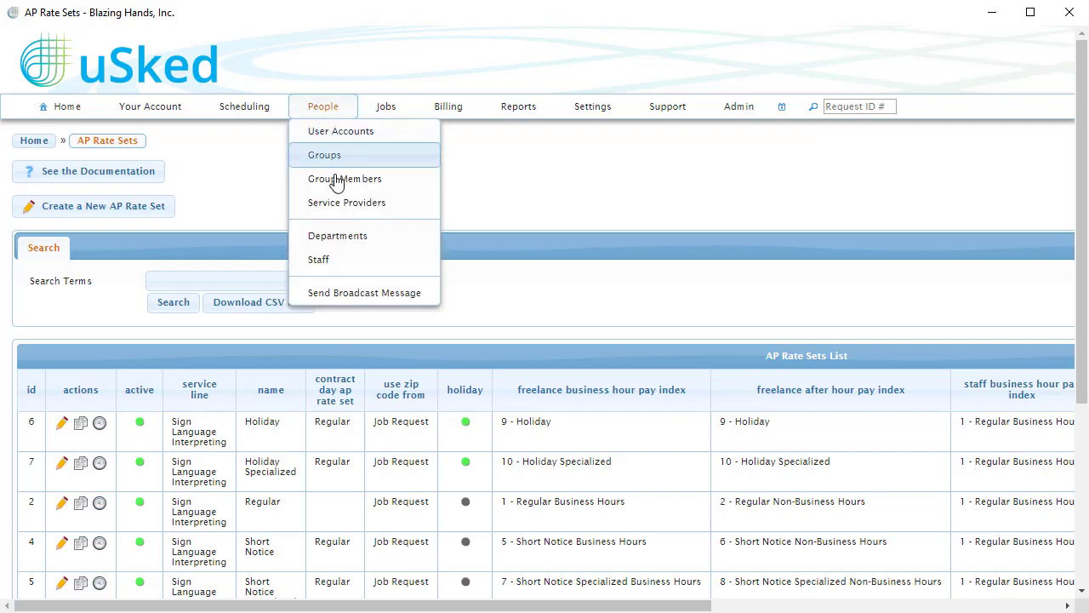
click(340, 203)
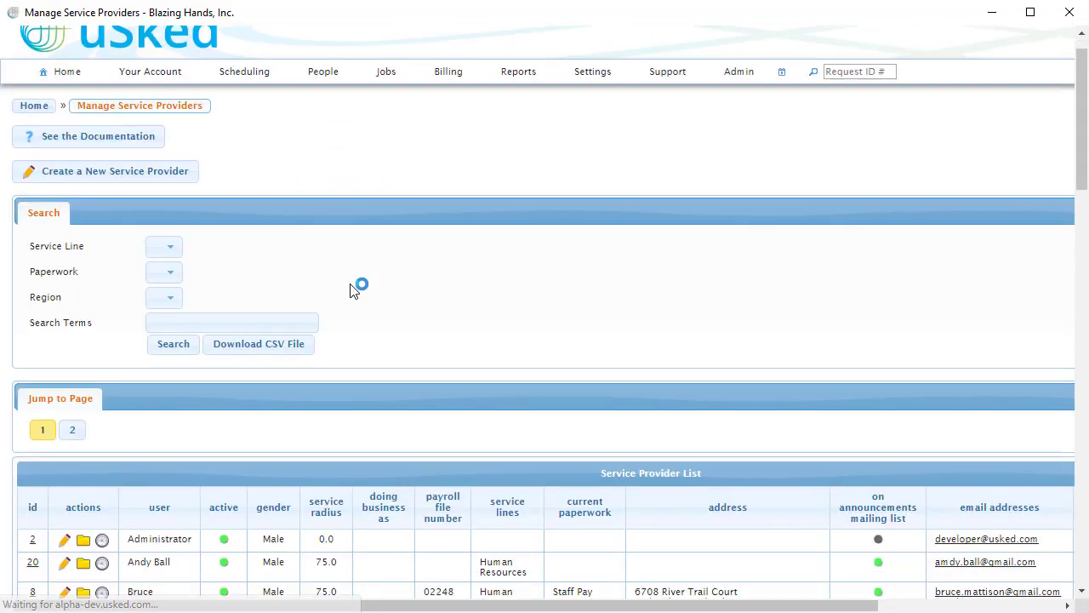
scroll(351, 290, down, 3)
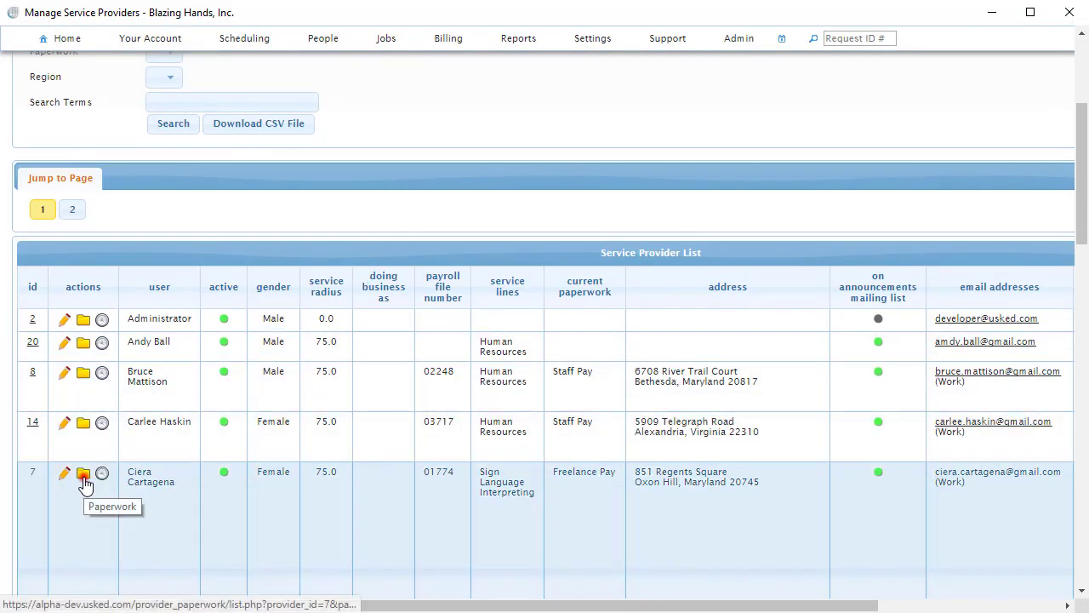
click(83, 478)
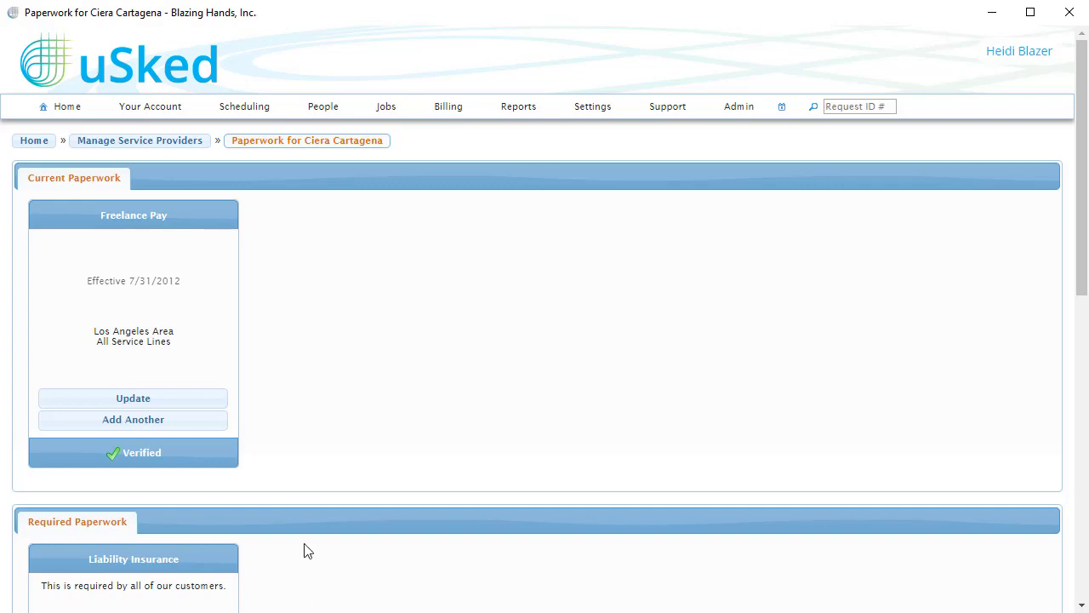
click(210, 398)
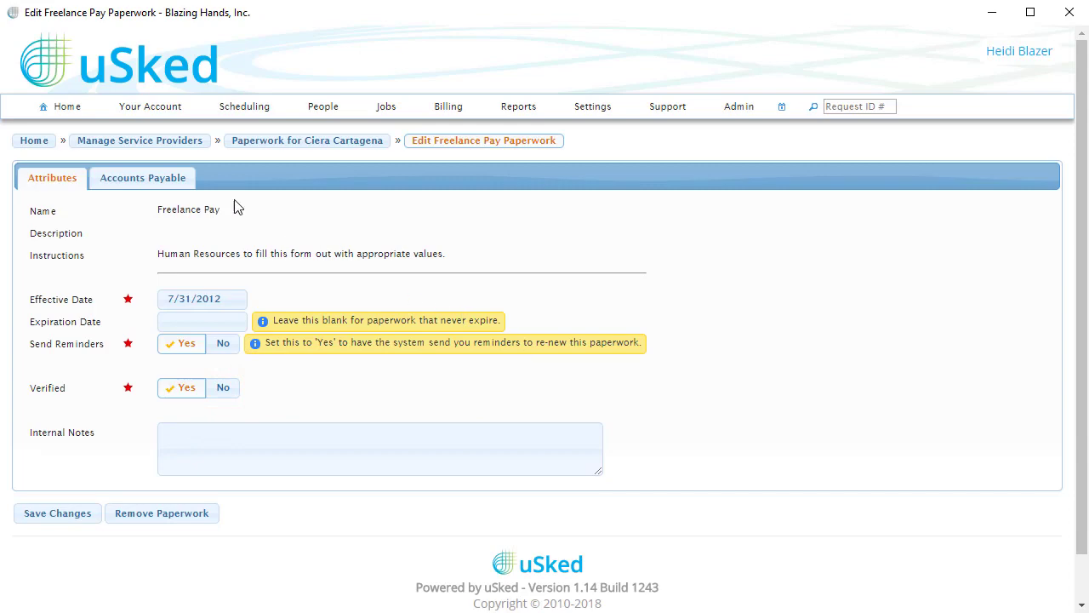
In the paperwork's accounts payable settings, set the AP rate set to Electrical Work - Electrical Work and the service line to Electrical Work
click(177, 182)
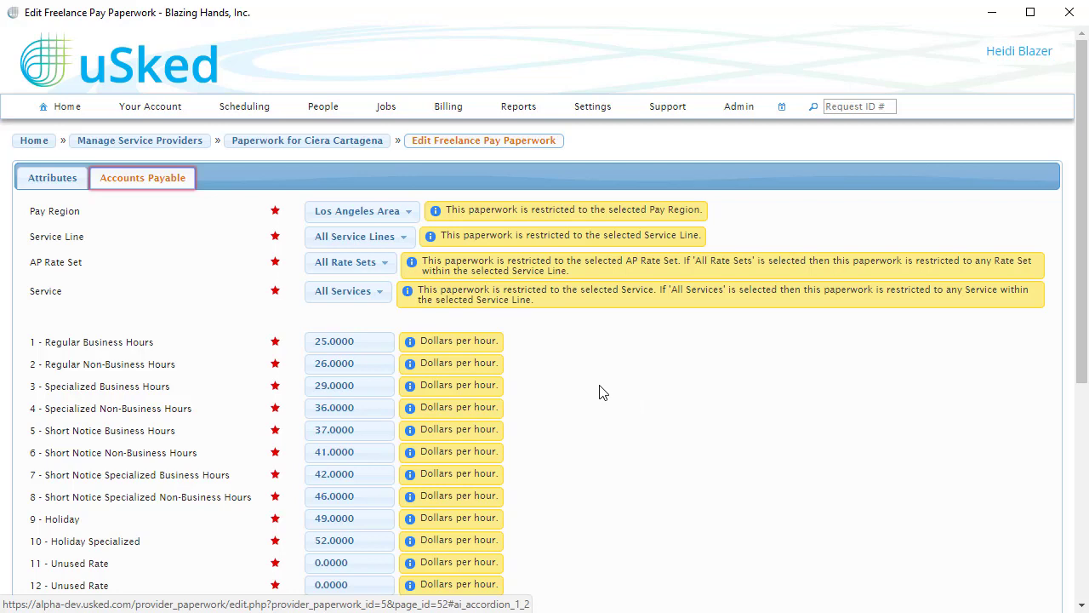
click(384, 265)
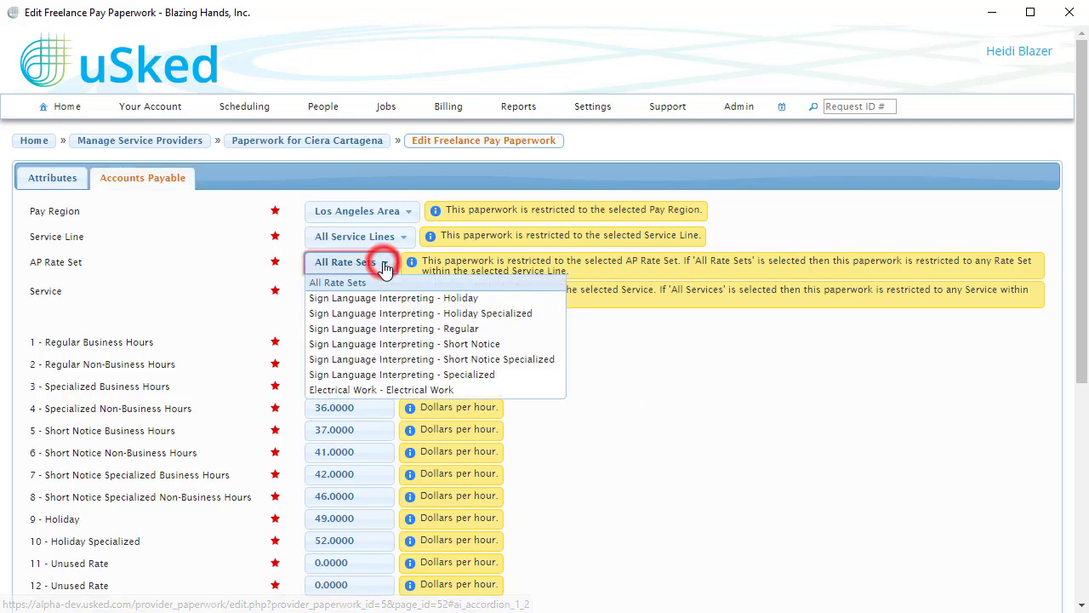
click(393, 390)
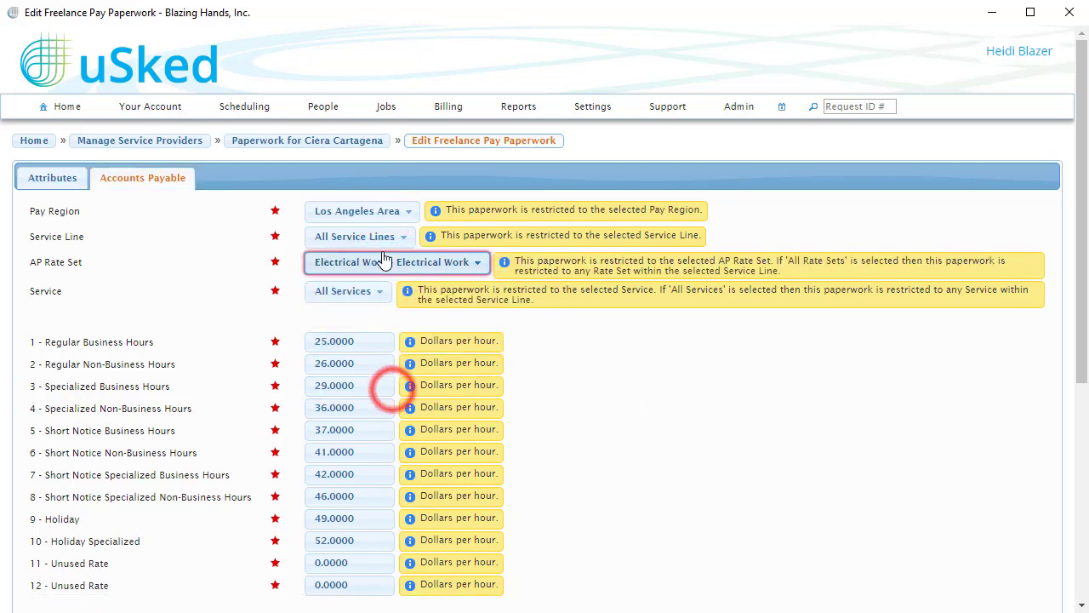
click(385, 237)
click(381, 267)
click(580, 397)
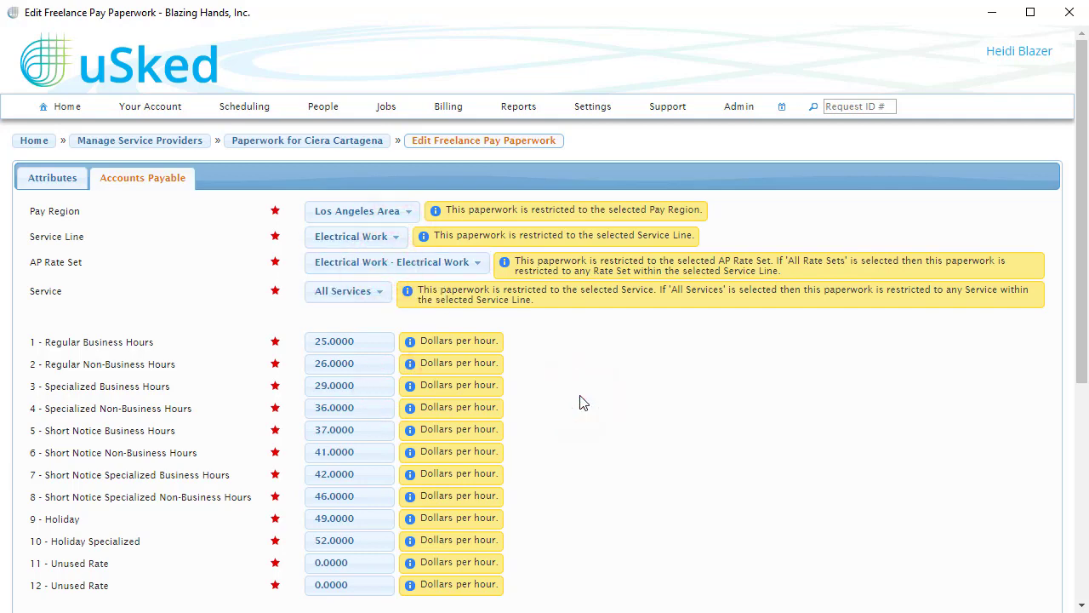
Save the updated Freelance Pay paperwork and dismiss the system alert
scroll(583, 402, down, 4)
click(80, 466)
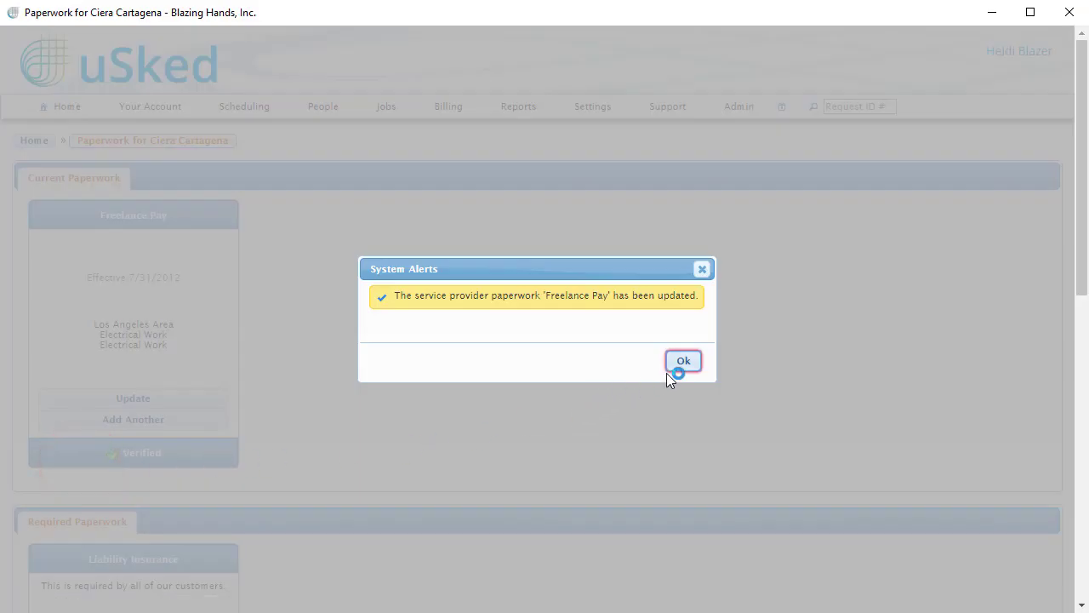
click(683, 360)
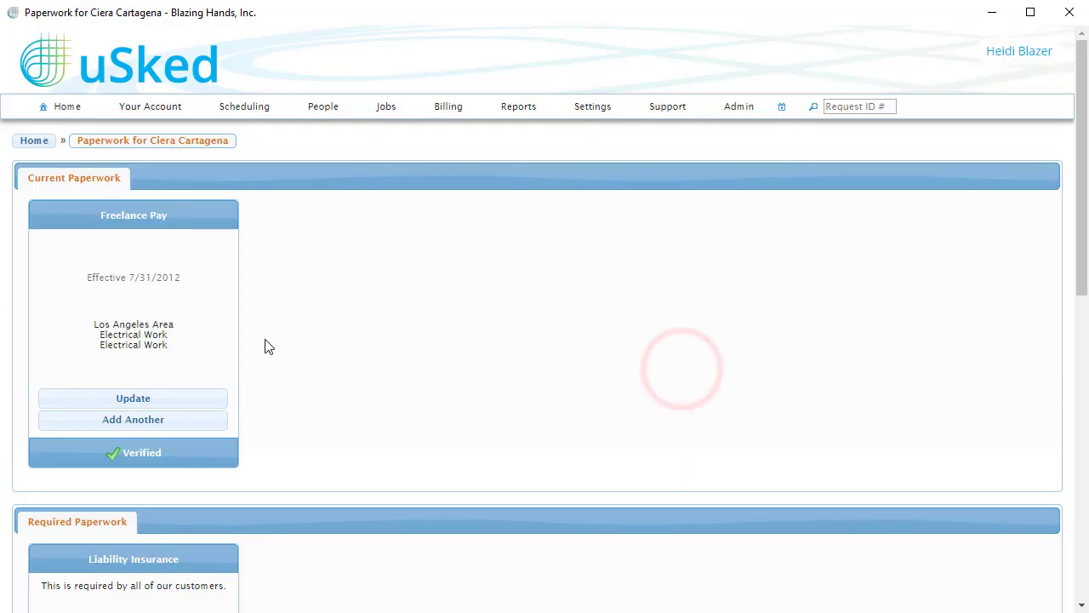